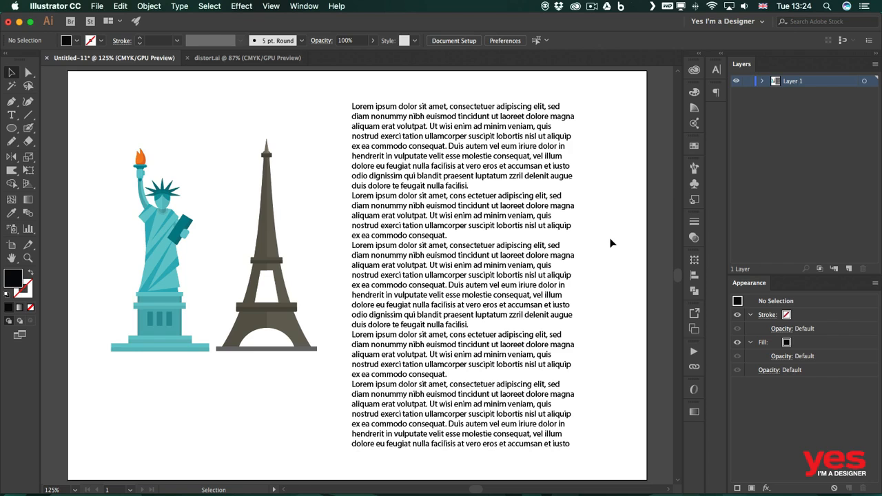
Step: Move the Eiffel Tower illustration so it overlaps the left edge of the text block
{"action": "left_click", "coordinate": [278, 279]}
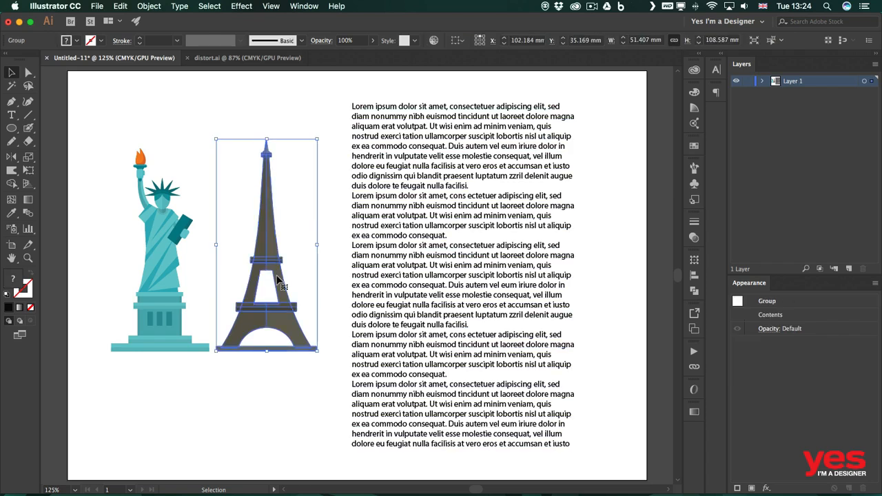
{"action": "left_click_drag", "start_coordinate": [278, 278], "coordinate": [309, 280]}
{"action": "left_click_drag", "start_coordinate": [291, 251], "coordinate": [348, 312]}
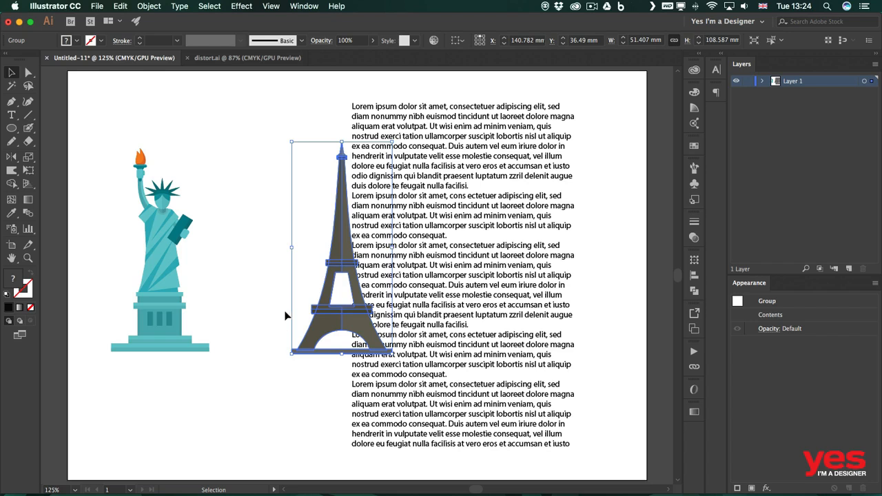
Step: Select the Eiffel Tower together with the text block and make a text wrap around the tower
{"action": "left_click", "coordinate": [495, 254], "text": "shift"}
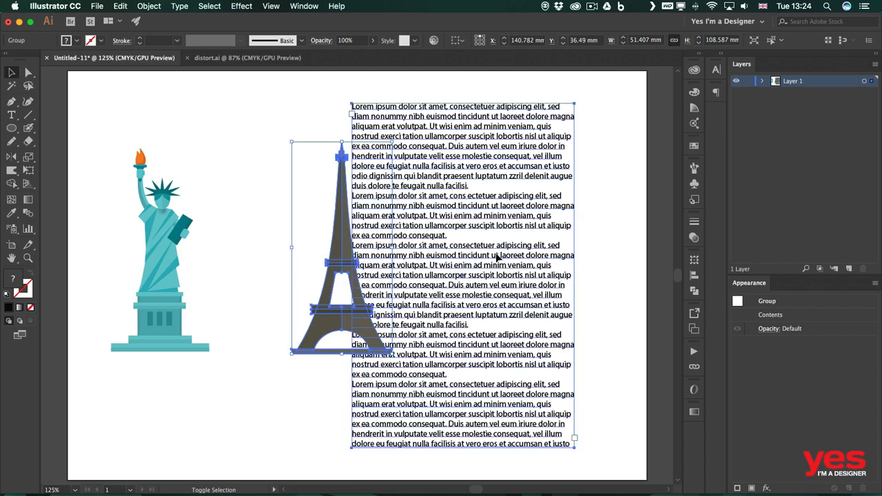
{"action": "left_click", "coordinate": [149, 6]}
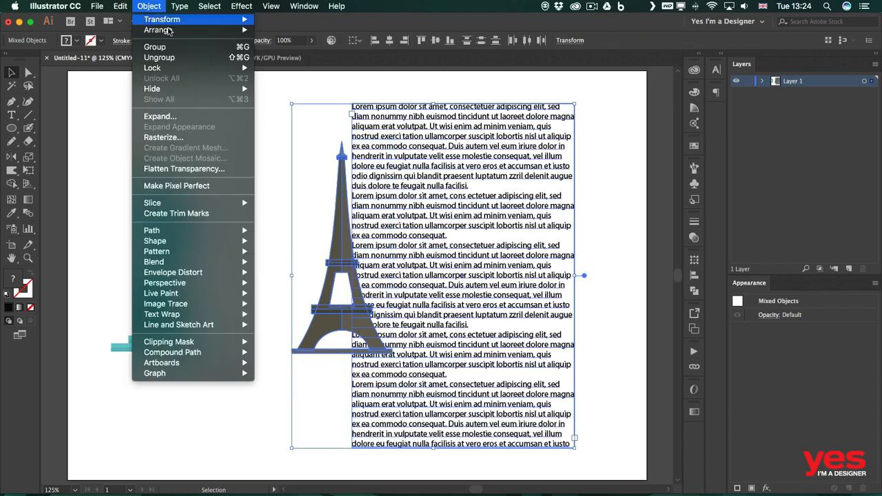
{"action": "mouse_move", "coordinate": [222, 318]}
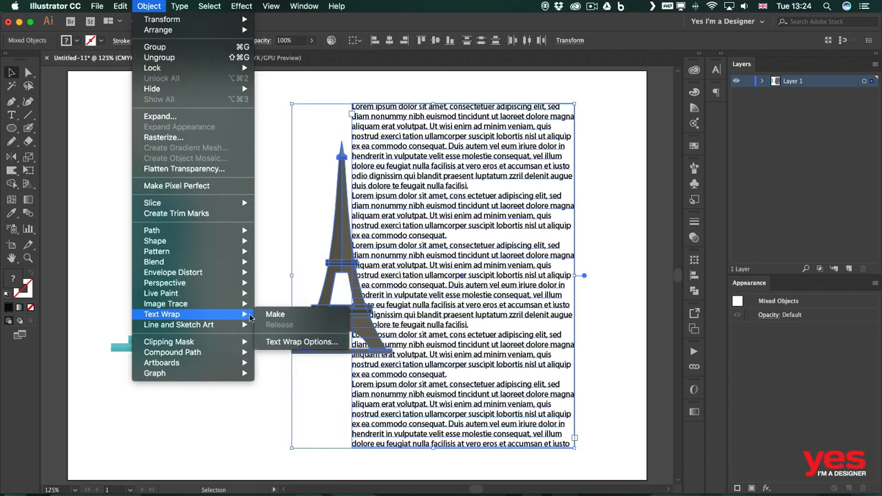
{"action": "left_click", "coordinate": [273, 314]}
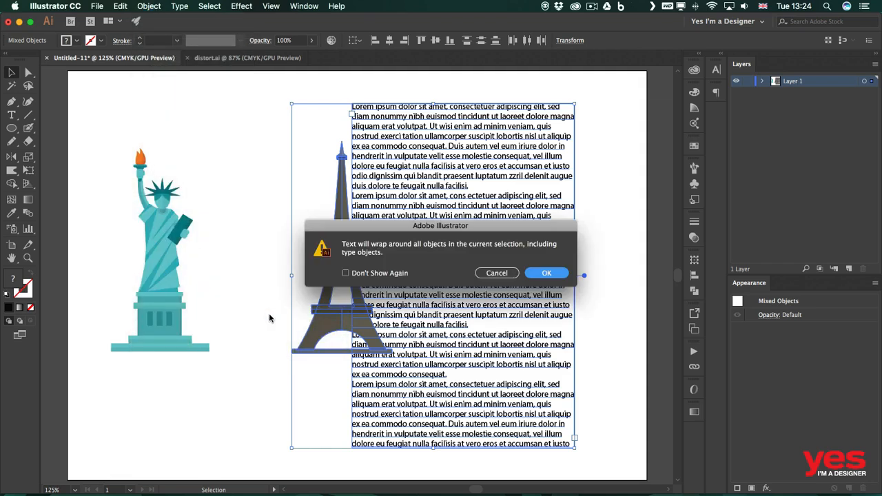
{"action": "left_click", "coordinate": [549, 275]}
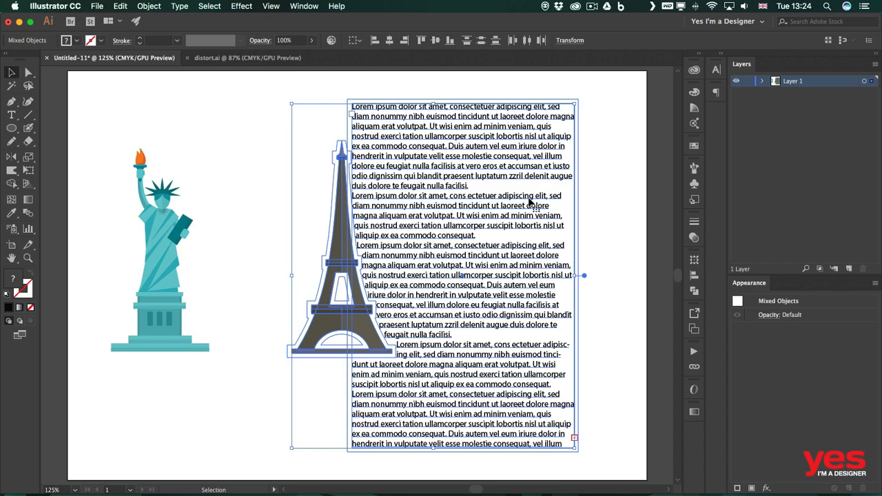
{"action": "left_click", "coordinate": [606, 213]}
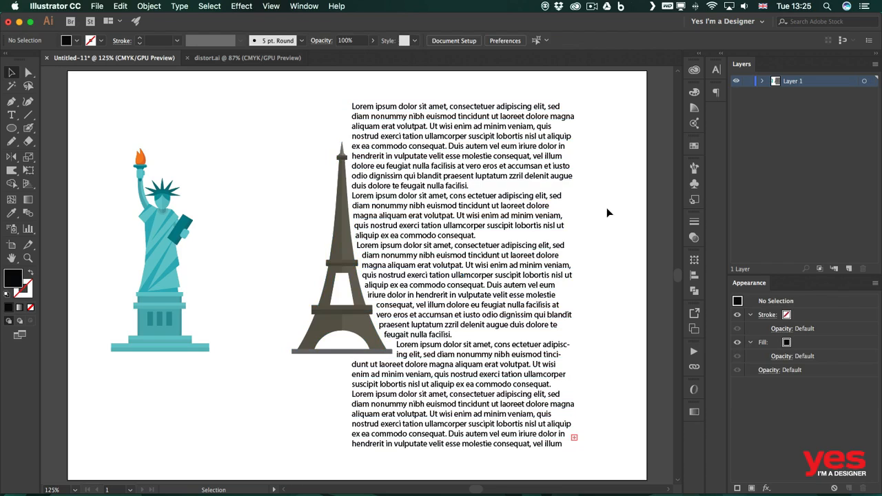
Step: Set the Eiffel Tower's text wrap offset to 10 pt
{"action": "left_click", "coordinate": [342, 250]}
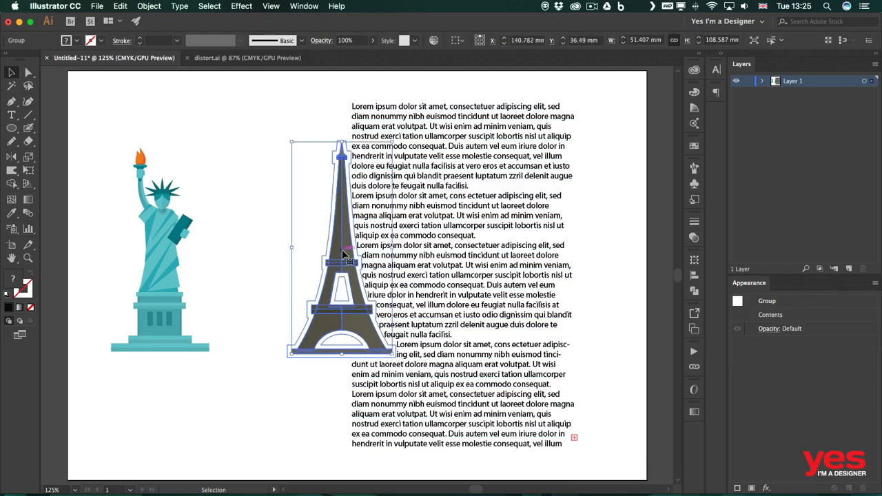
{"action": "left_click", "coordinate": [148, 6]}
{"action": "mouse_move", "coordinate": [213, 315]}
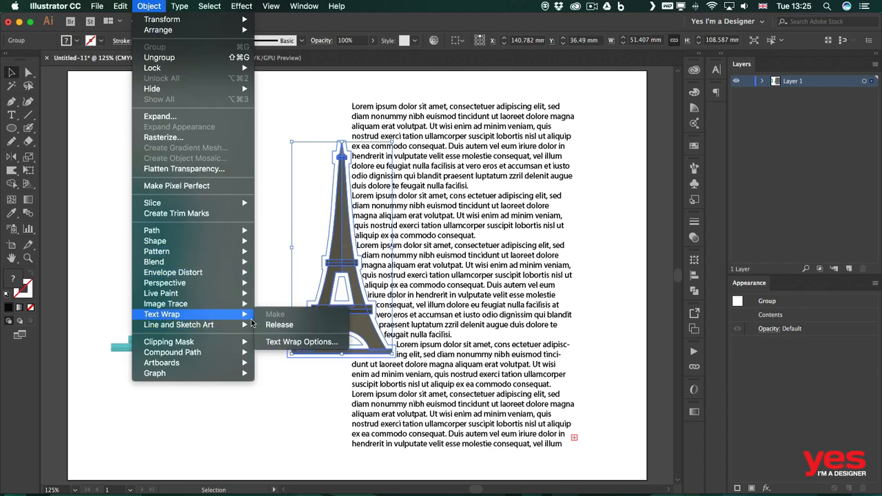
{"action": "left_click", "coordinate": [298, 342]}
{"action": "left_click", "coordinate": [352, 287]}
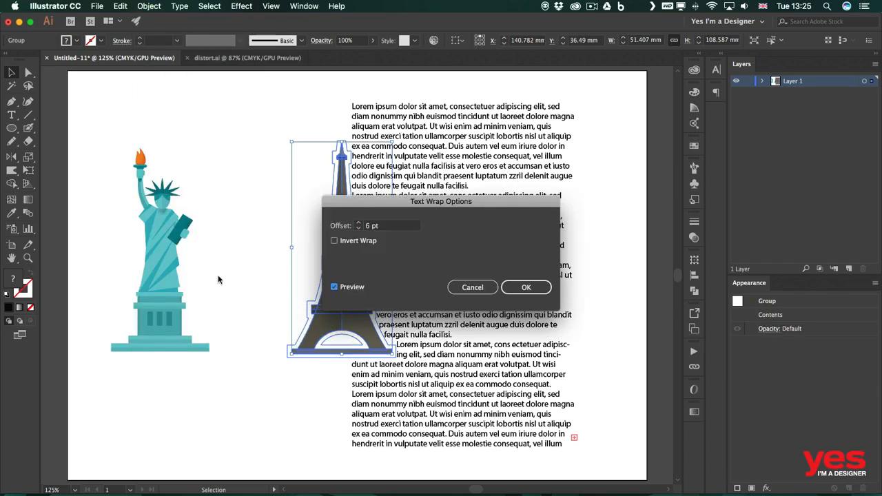
{"action": "left_click_drag", "start_coordinate": [364, 201], "coordinate": [485, 153]}
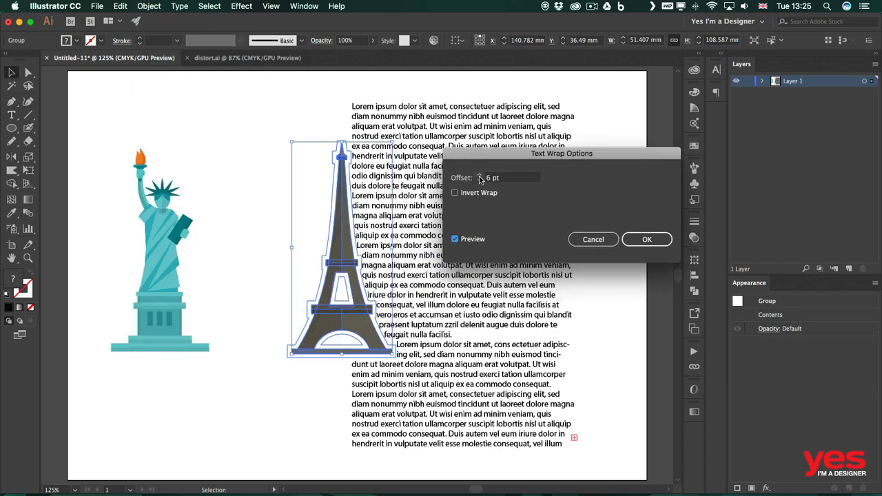
{"action": "left_click", "coordinate": [480, 176]}
{"action": "left_click", "coordinate": [480, 176]}
{"action": "left_click", "coordinate": [480, 175]}
{"action": "left_click", "coordinate": [480, 175]}
{"action": "left_click", "coordinate": [480, 176]}
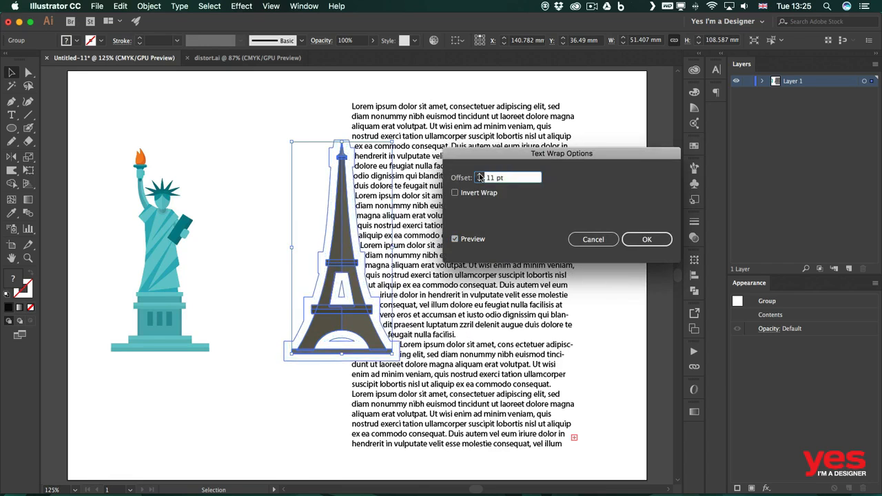
{"action": "left_click", "coordinate": [480, 176]}
{"action": "left_click", "coordinate": [480, 175]}
{"action": "left_click", "coordinate": [480, 176]}
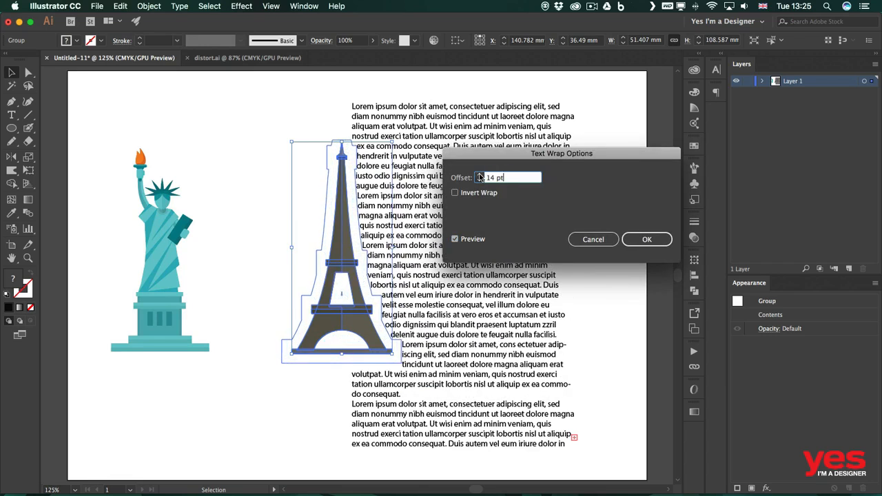
{"action": "left_click", "coordinate": [478, 180]}
{"action": "left_click", "coordinate": [479, 181]}
{"action": "left_click", "coordinate": [478, 180]}
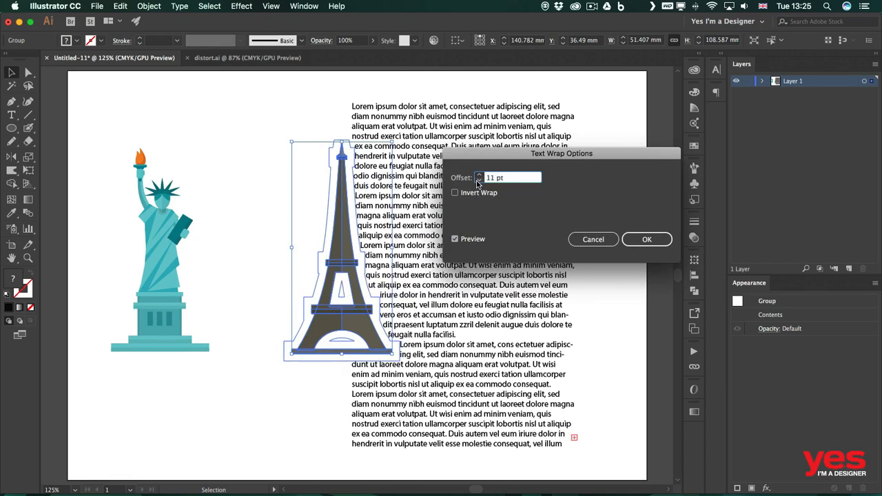
{"action": "left_click", "coordinate": [478, 182]}
{"action": "left_click", "coordinate": [478, 182]}
{"action": "left_click", "coordinate": [480, 176]}
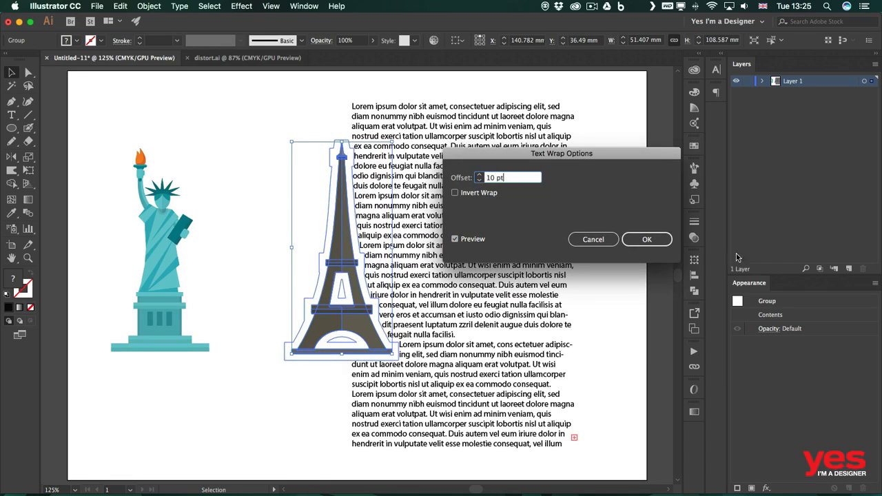
{"action": "left_click", "coordinate": [661, 240]}
{"action": "left_click", "coordinate": [615, 287]}
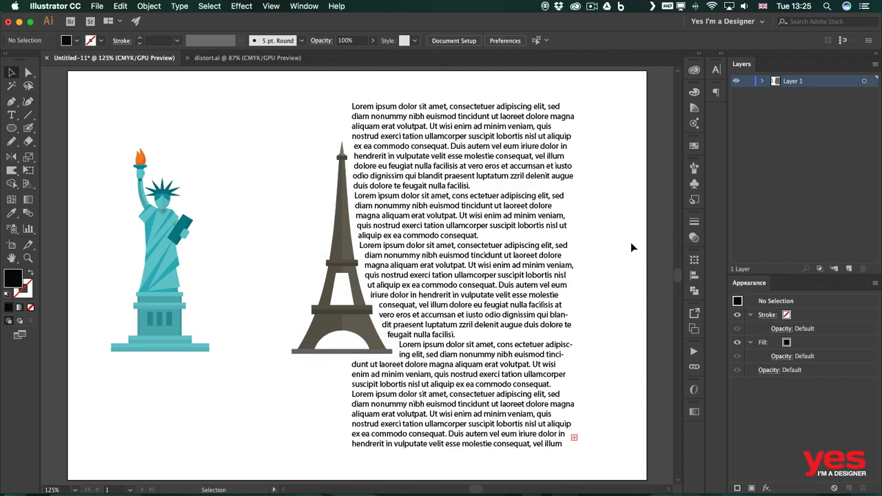
Step: Move the Statue of Liberty onto the text's right side and make it a text wrap object
{"action": "left_click", "coordinate": [161, 242]}
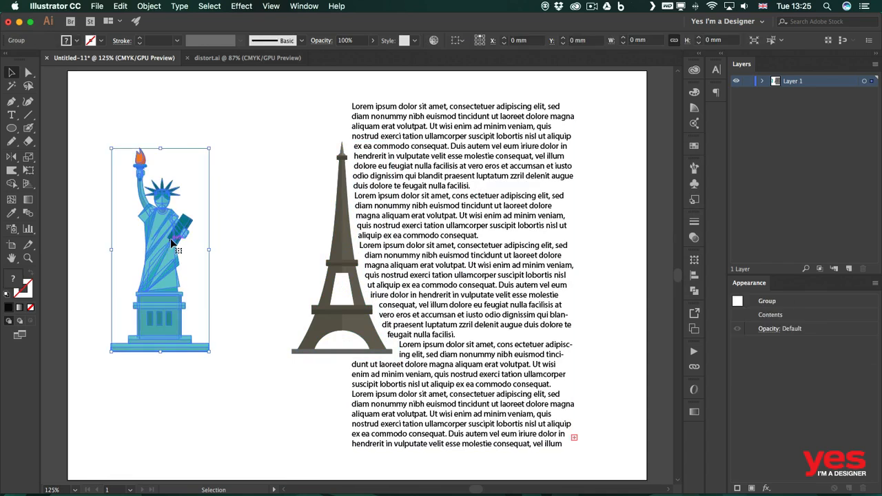
{"action": "left_click_drag", "start_coordinate": [162, 242], "coordinate": [531, 234]}
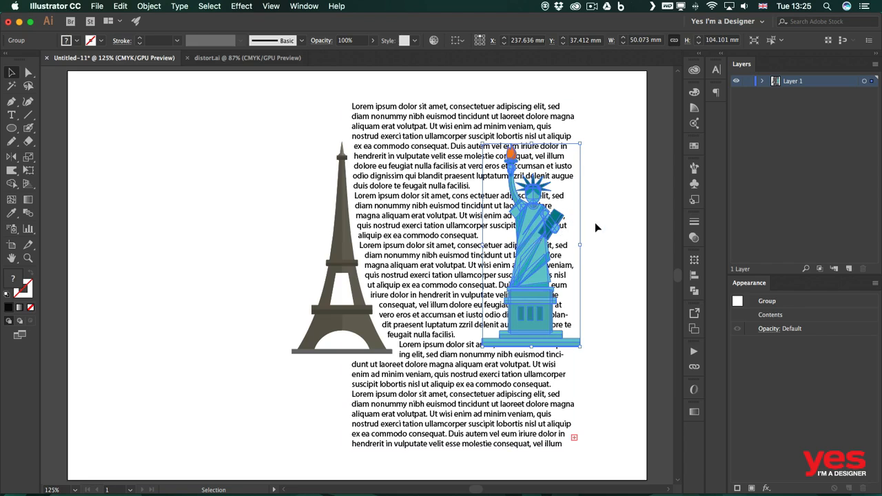
{"action": "left_click", "coordinate": [142, 6]}
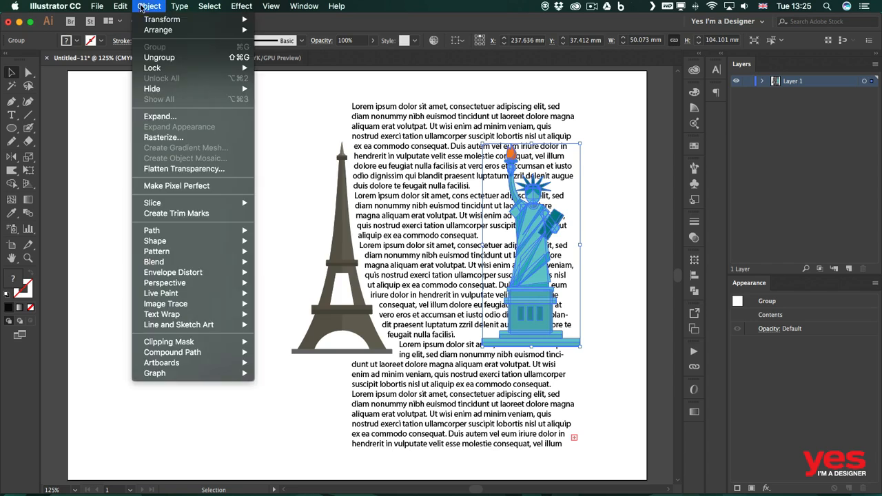
{"action": "mouse_move", "coordinate": [210, 317]}
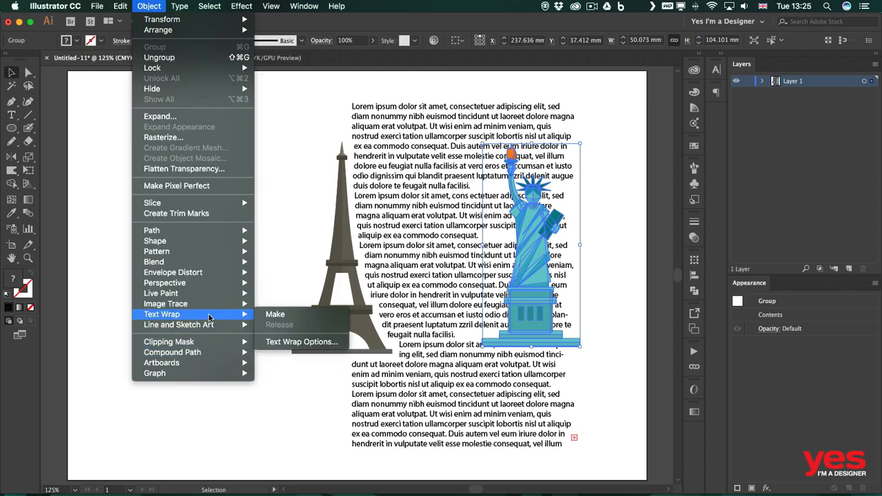
{"action": "left_click", "coordinate": [296, 319]}
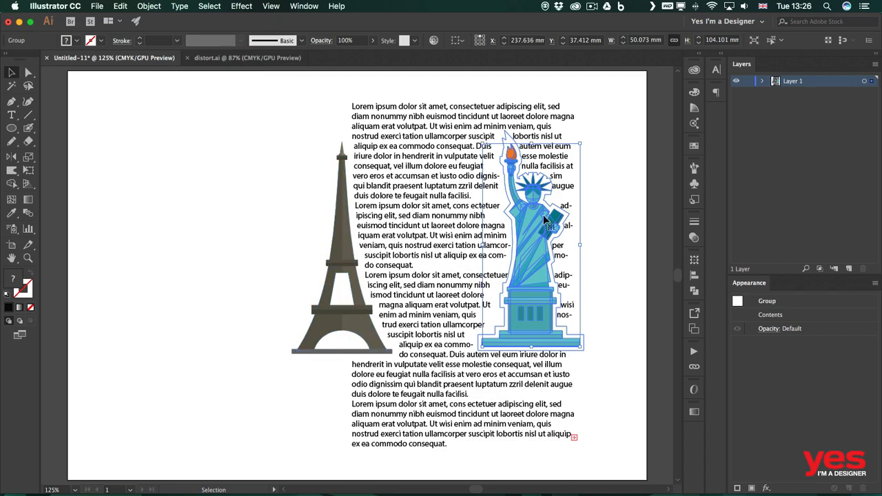
Step: Move the Statue of Liberty up toward the top right of the text block
{"action": "left_click_drag", "start_coordinate": [542, 243], "coordinate": [509, 259]}
{"action": "left_click", "coordinate": [551, 270]}
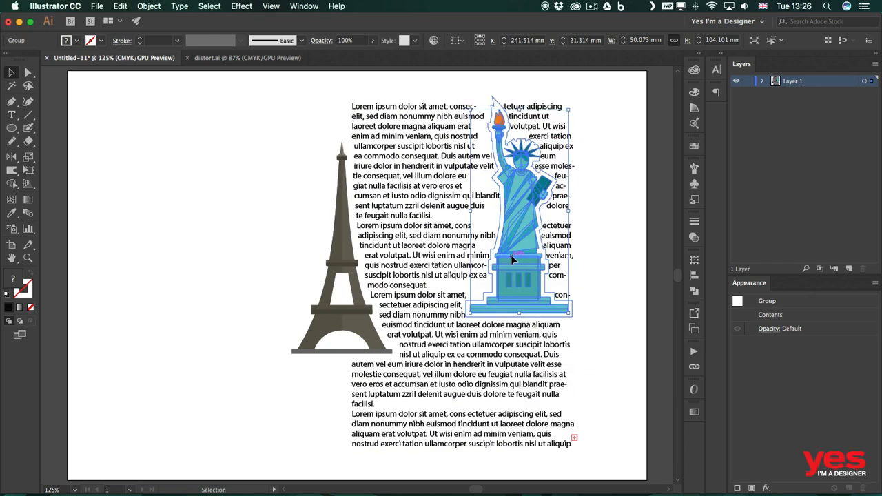
{"action": "left_click", "coordinate": [618, 194]}
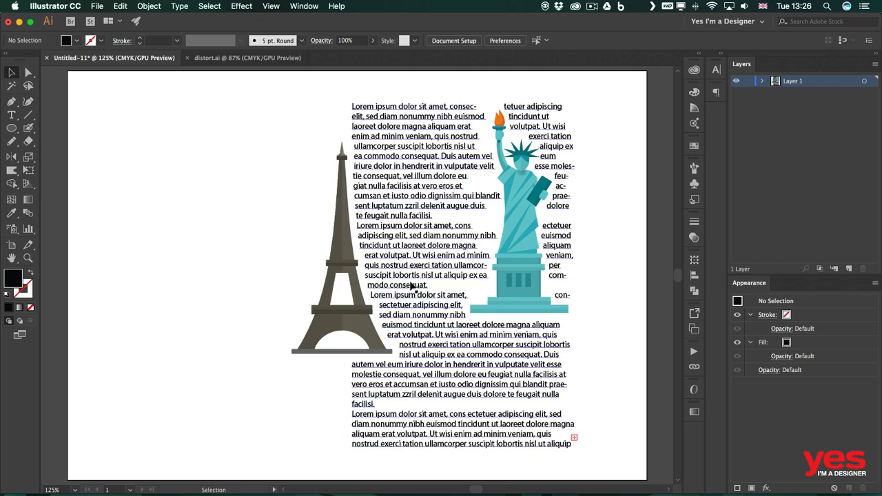
Step: Nudge the Statue of Liberty slightly right and down within the text
{"action": "left_click", "coordinate": [337, 259]}
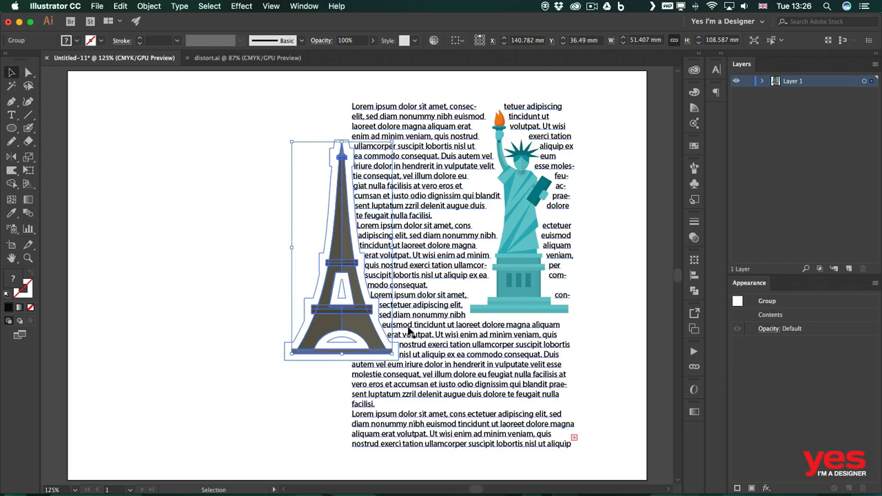
{"action": "left_click", "coordinate": [617, 251]}
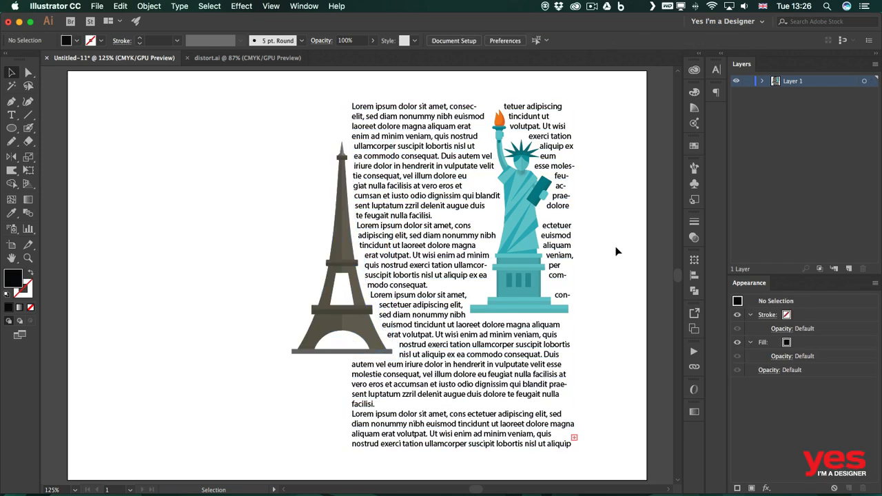
{"action": "left_click", "coordinate": [522, 221]}
{"action": "left_click_drag", "start_coordinate": [522, 222], "coordinate": [544, 227]}
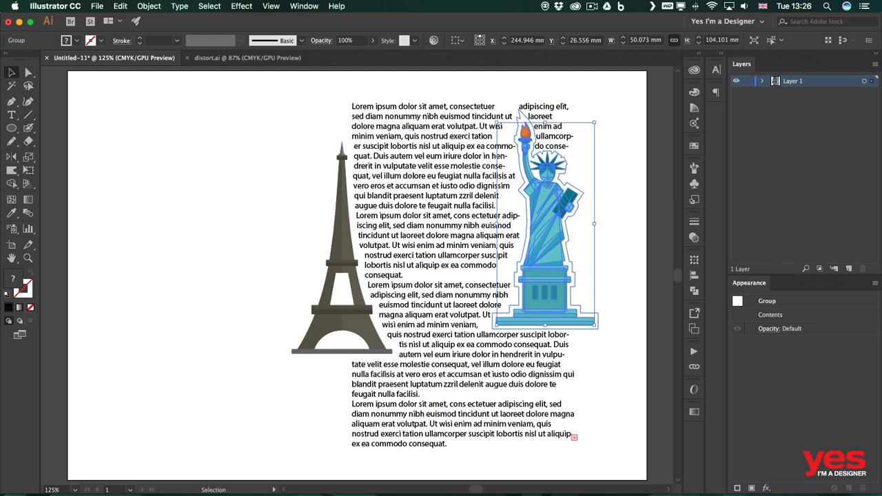
{"action": "left_click", "coordinate": [624, 183]}
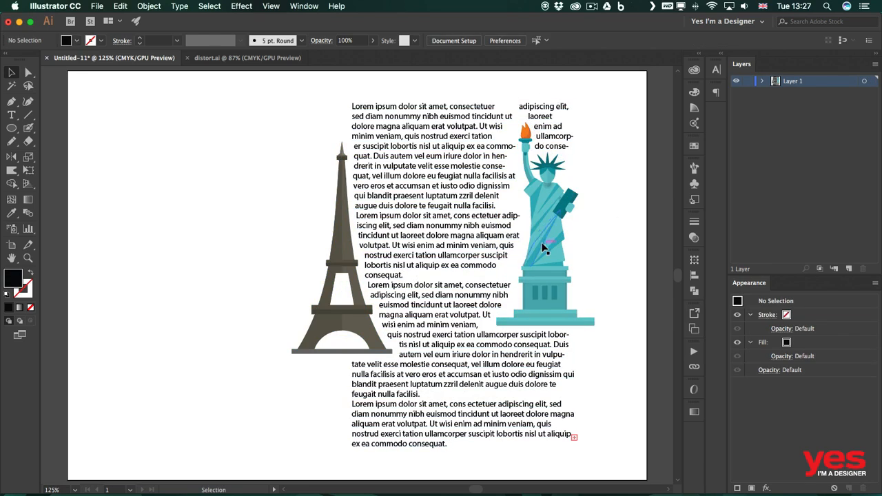
Step: Move the Statue of Liberty down to the lower right corner of the text block
{"action": "left_click", "coordinate": [545, 216]}
{"action": "left_click_drag", "start_coordinate": [545, 227], "coordinate": [582, 335]}
{"action": "left_click", "coordinate": [599, 144]}
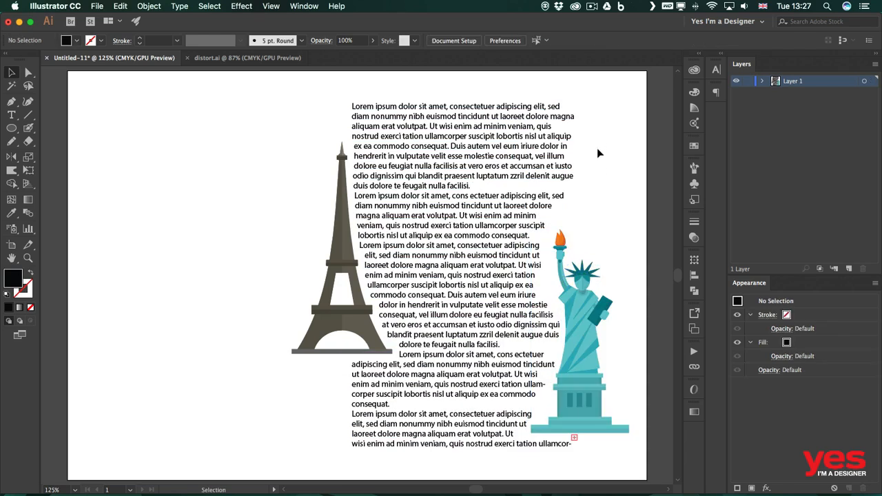
Step: Move the Eiffel Tower off the text to the left and place the Statue of Liberty on the text's left edge
{"action": "left_click_drag", "start_coordinate": [342, 241], "coordinate": [206, 234]}
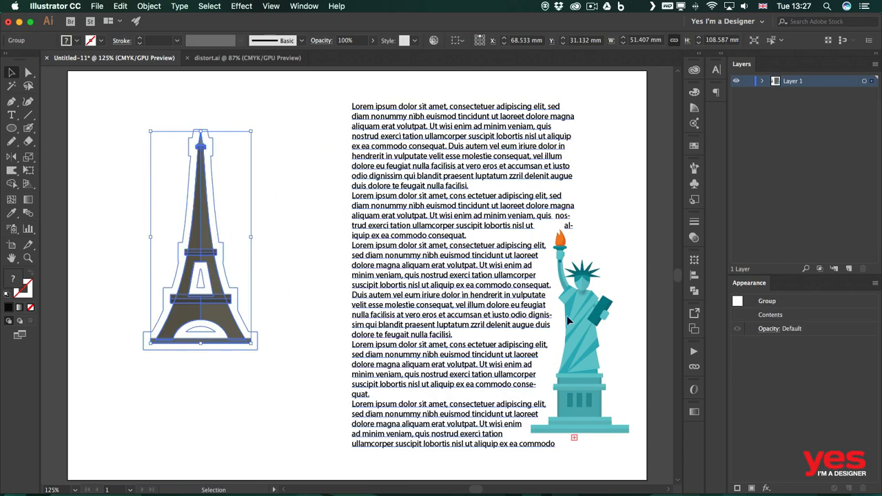
{"action": "left_click_drag", "start_coordinate": [584, 314], "coordinate": [360, 236]}
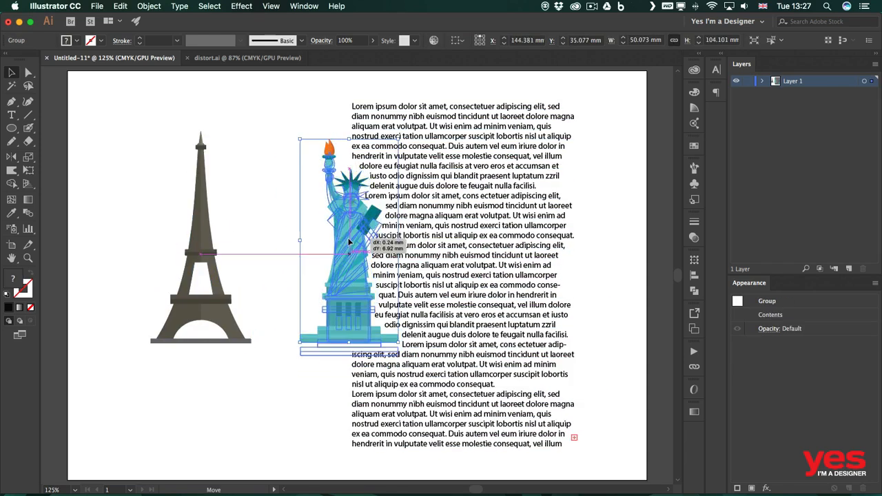
{"action": "left_click", "coordinate": [291, 140]}
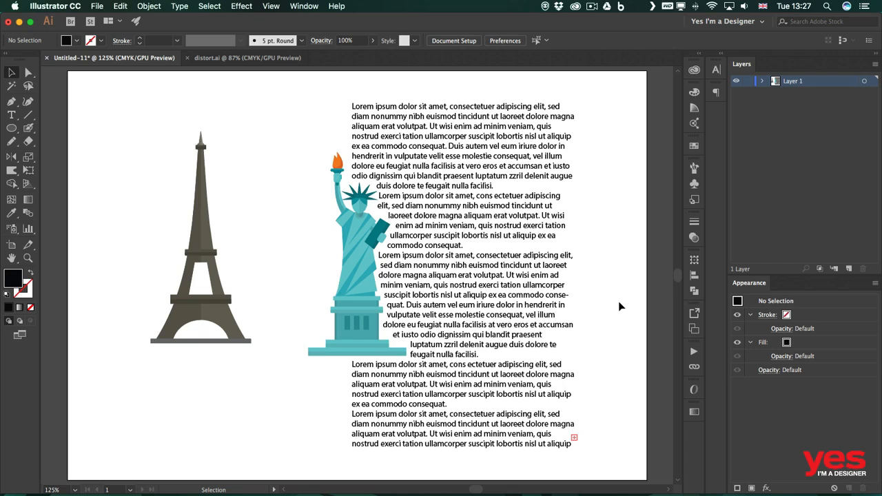
Step: Enlarge the Statue of Liberty to about 70 × 145 mm and reposition it along the text's left edge
{"action": "left_click", "coordinate": [310, 354]}
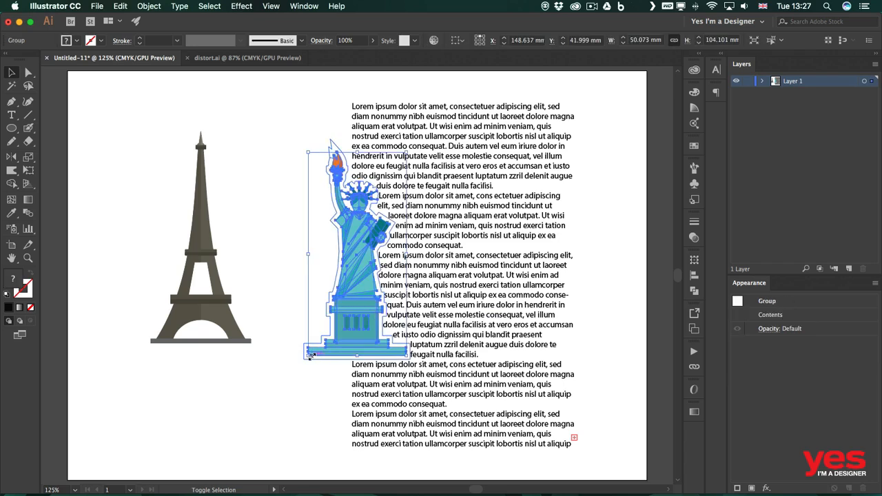
{"action": "left_click_drag", "start_coordinate": [309, 355], "coordinate": [240, 431]}
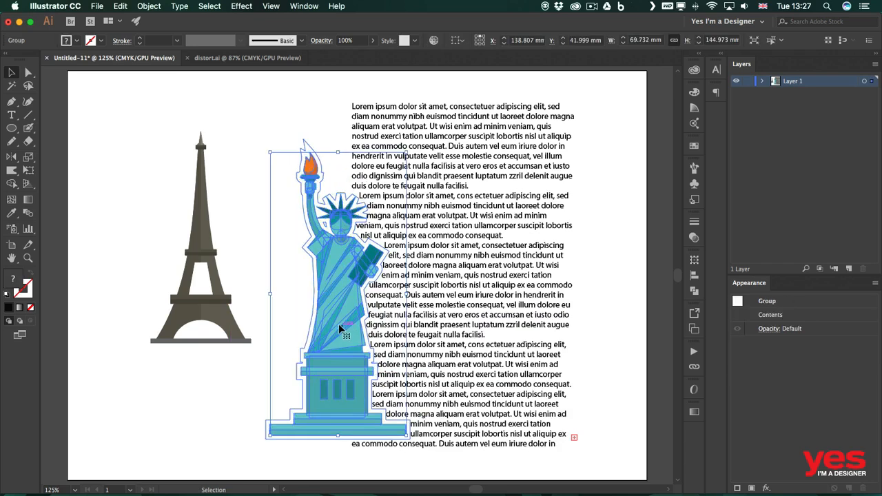
{"action": "left_click_drag", "start_coordinate": [338, 324], "coordinate": [354, 298]}
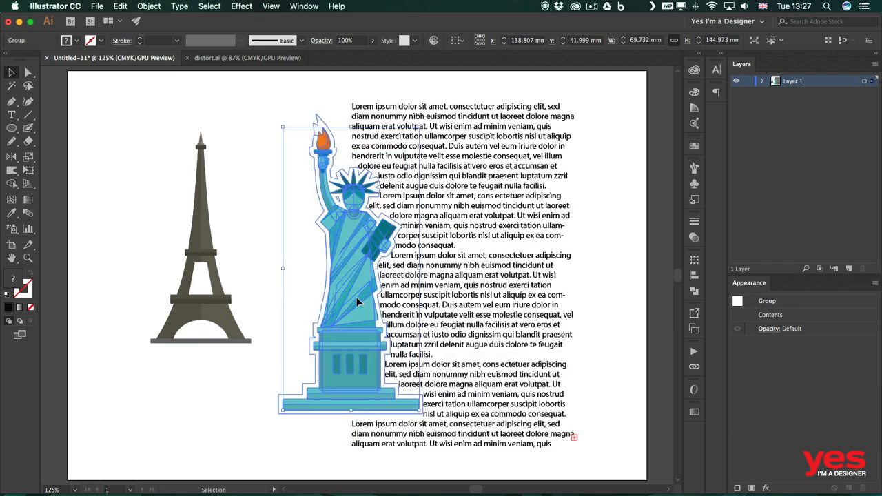
{"action": "left_click", "coordinate": [269, 305]}
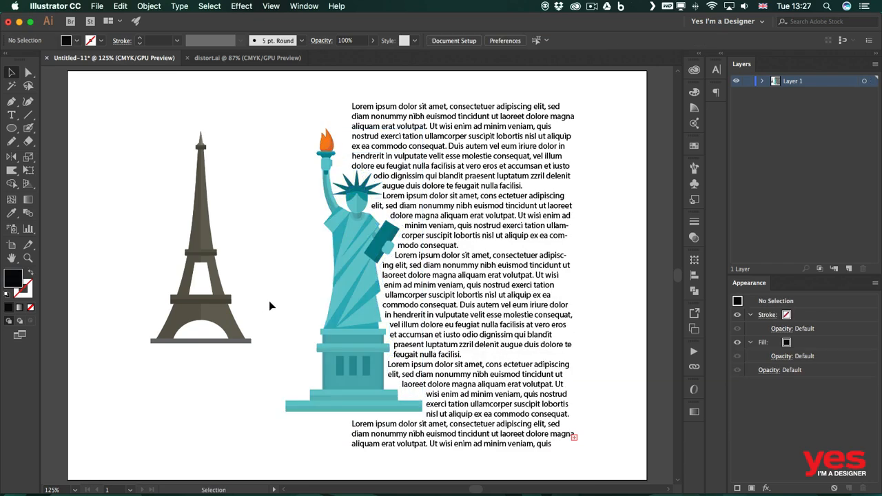
Step: Move the Eiffel Tower onto the right edge of the text block
{"action": "left_click", "coordinate": [206, 305]}
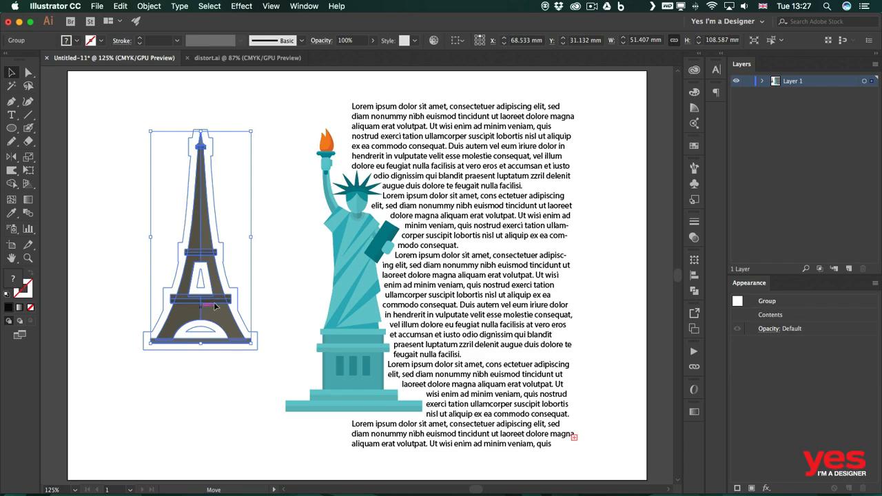
{"action": "left_click_drag", "start_coordinate": [214, 305], "coordinate": [562, 310]}
{"action": "left_click", "coordinate": [627, 233]}
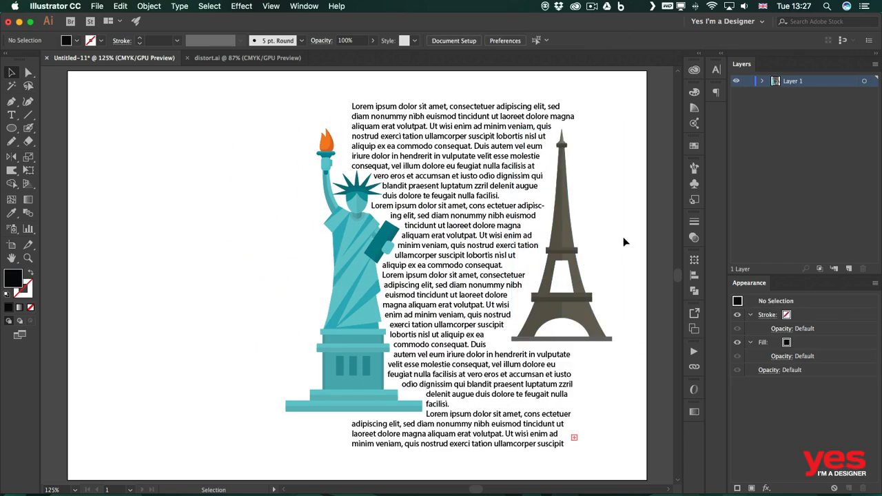